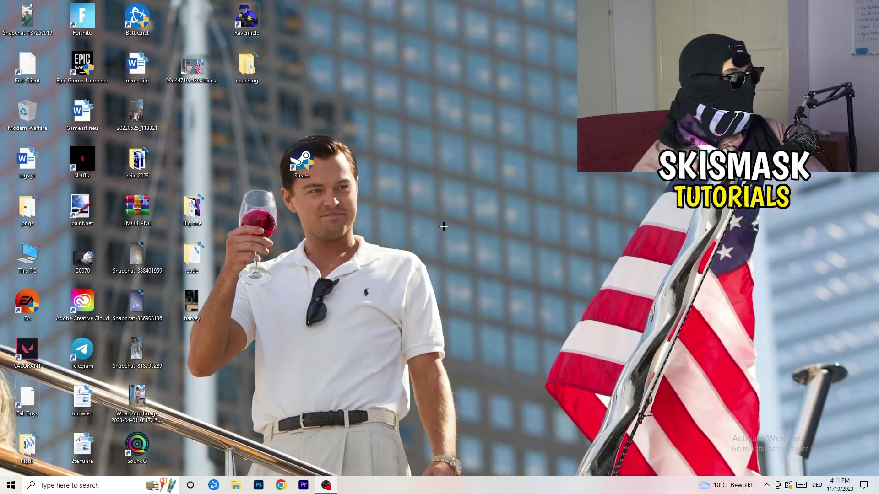
- Launch NVIDIA Control Panel from the desktop menu and view Adjust Image Settings with Preview, left at Let the 3D application decide
{"action": "right_click", "coordinate": [432, 203]}
{"action": "right_click", "coordinate": [502, 148]}
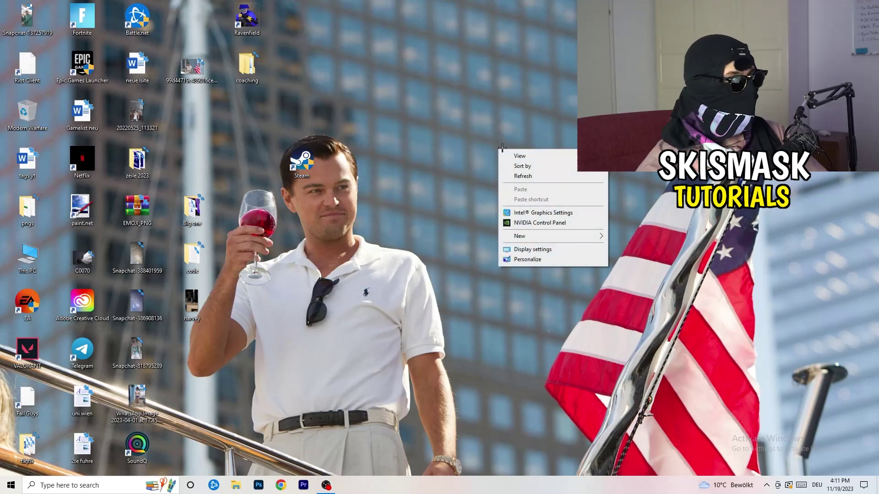
{"action": "left_click", "coordinate": [549, 223]}
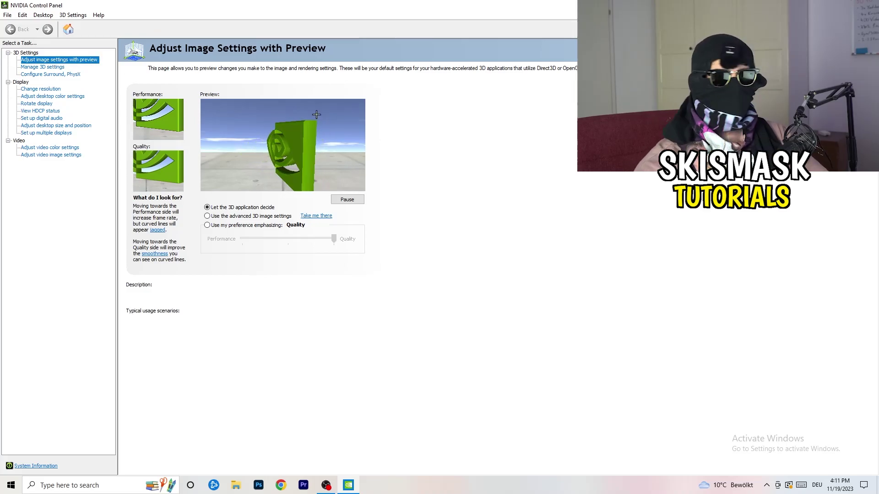
{"action": "mouse_move", "coordinate": [298, 224]}
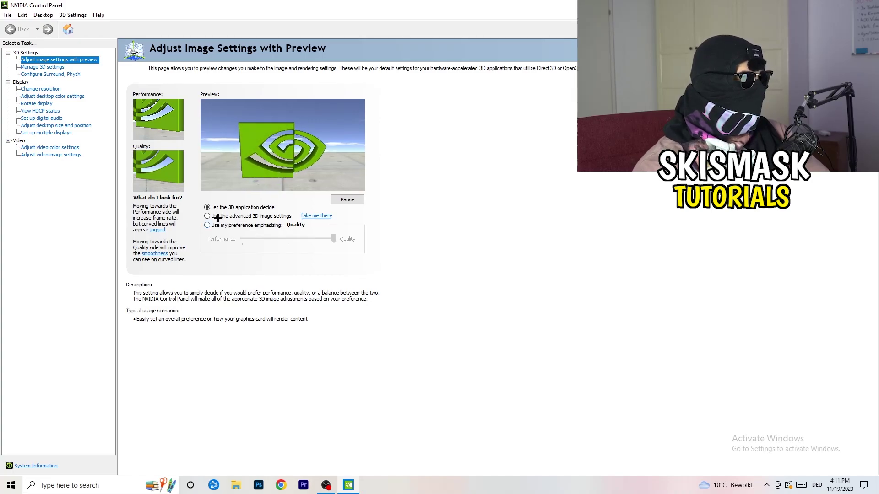
{"action": "mouse_move", "coordinate": [212, 219]}
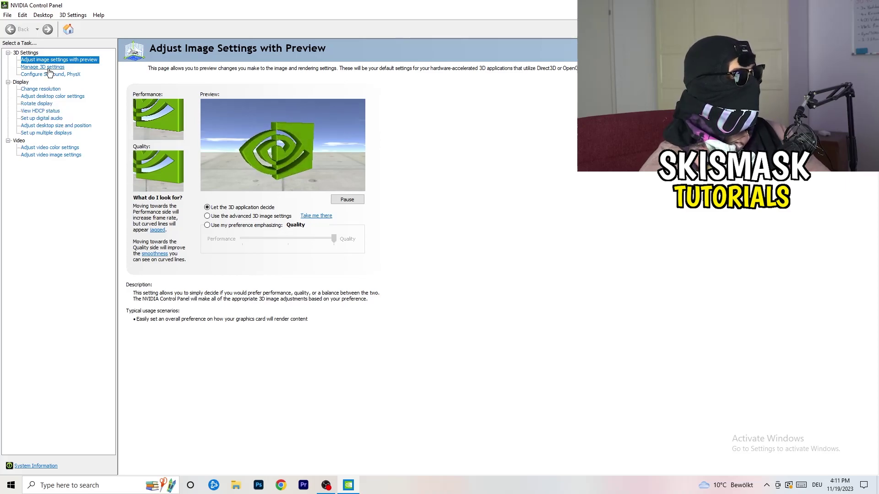
- Check Change Resolution shows 1920 × 1080 native at 60Hz, then close NVIDIA Control Panel
{"action": "left_click", "coordinate": [34, 89]}
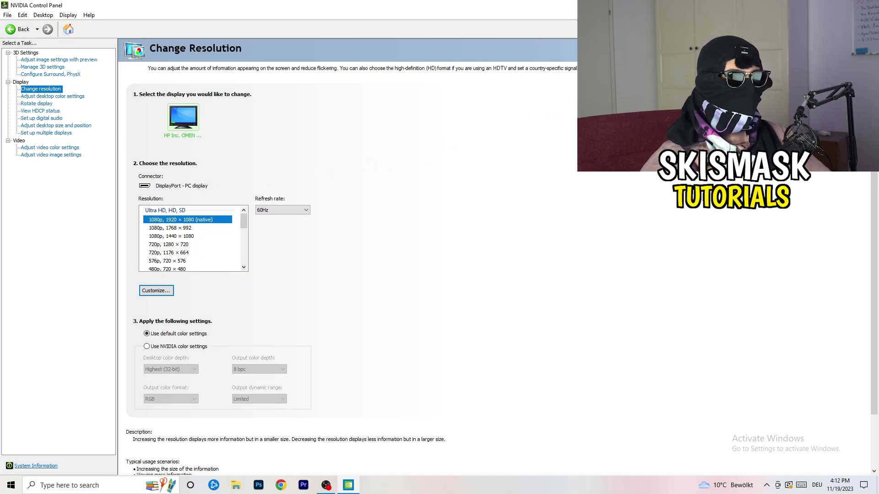
{"action": "key", "text": "alt+F4"}
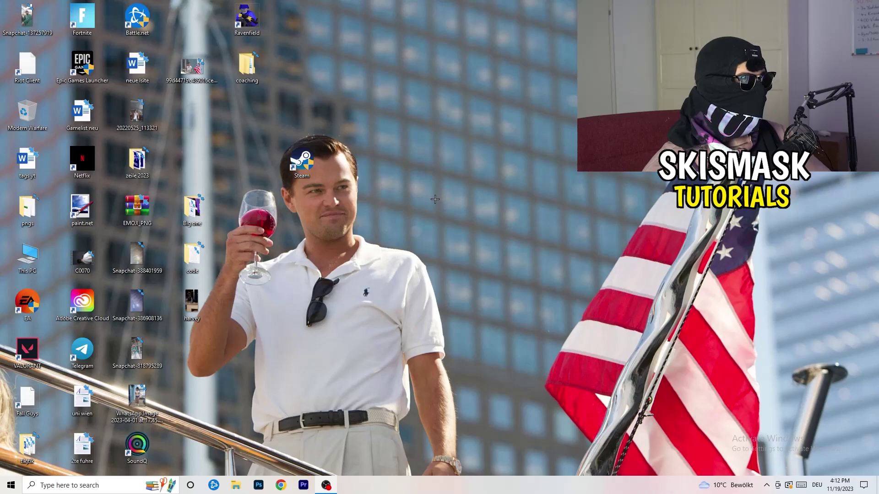
- Open Windows Settings from Start and go to the System Display page
{"action": "left_click", "coordinate": [11, 484]}
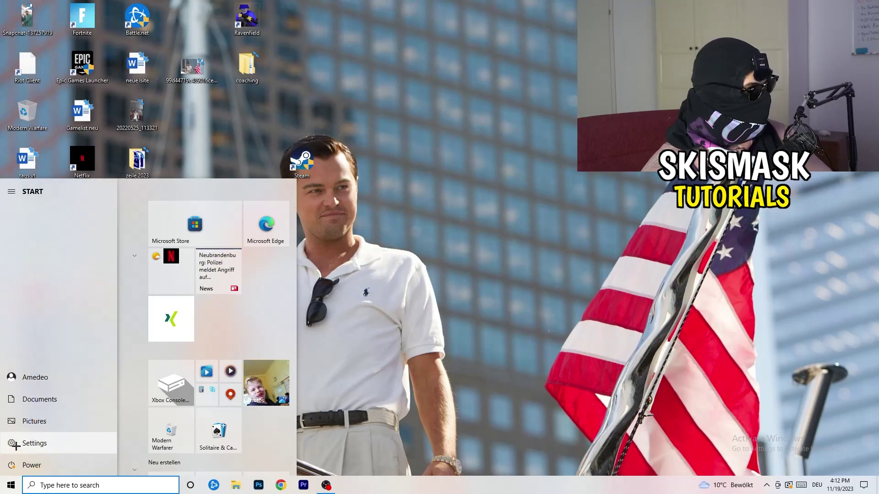
{"action": "left_click", "coordinate": [15, 444]}
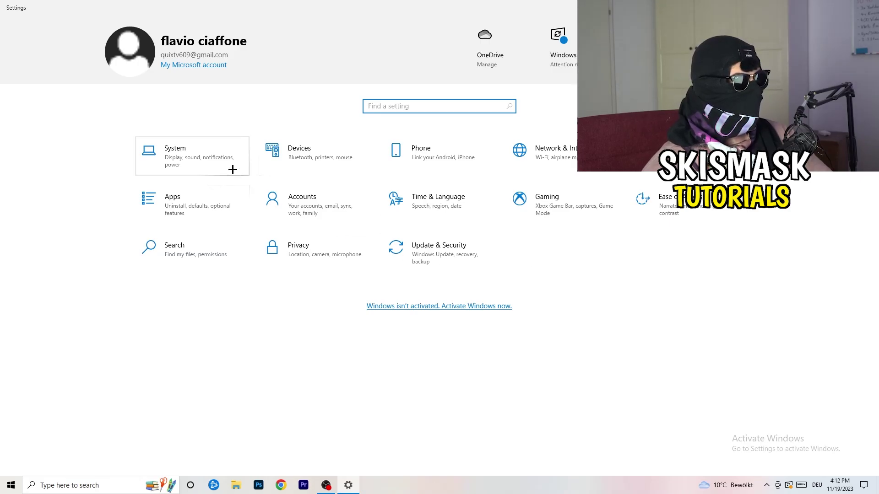
{"action": "left_click", "coordinate": [216, 158]}
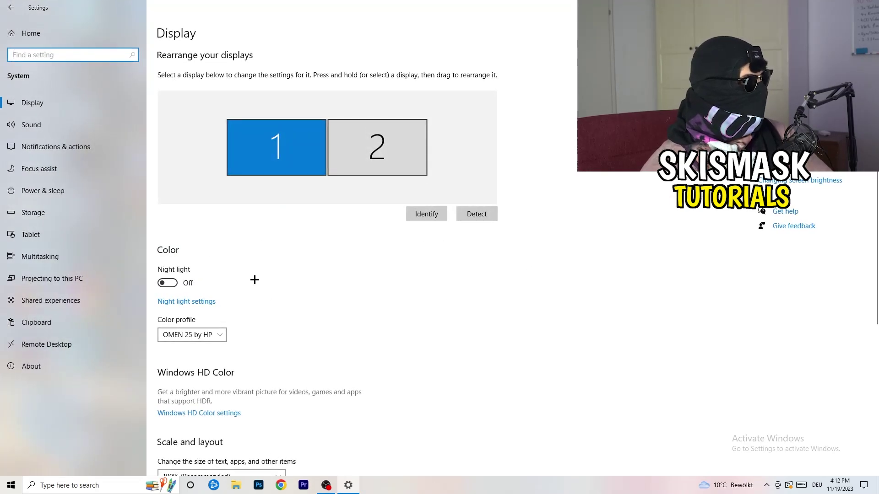
{"action": "left_click", "coordinate": [277, 42]}
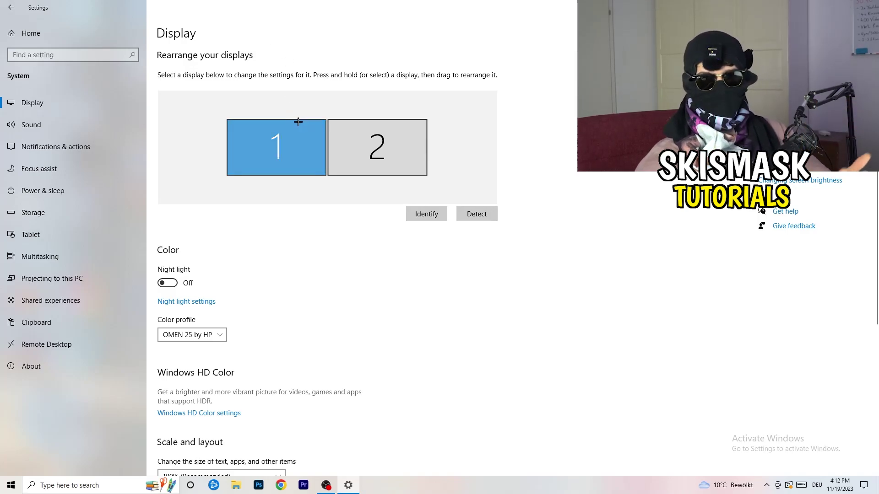
- Review the Scale and Display resolution lists, keeping 100% scaling and 1920 × 1080
{"action": "scroll", "coordinate": [288, 218], "scroll_direction": "down", "scroll_amount": 5}
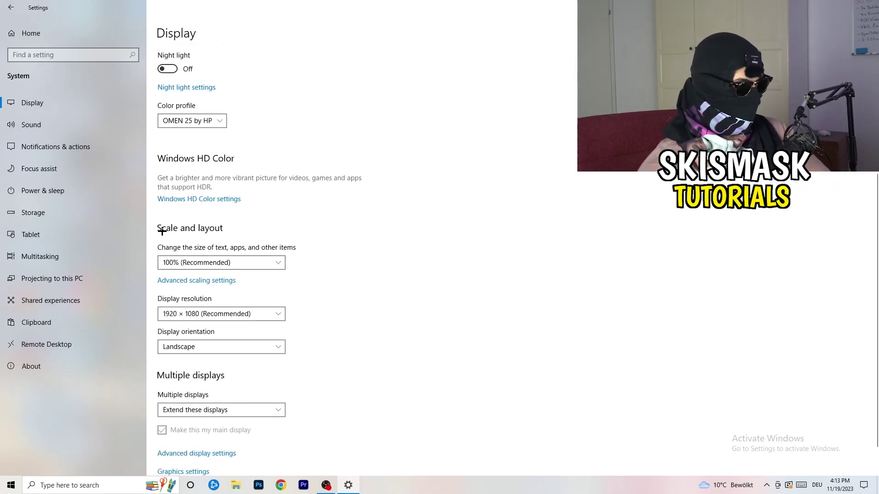
{"action": "left_click", "coordinate": [281, 262]}
{"action": "left_click", "coordinate": [455, 283]}
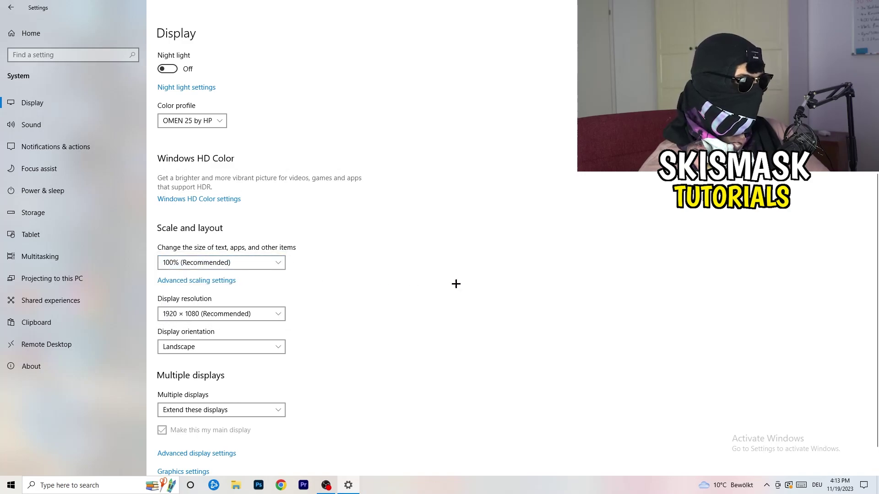
{"action": "left_click", "coordinate": [269, 266]}
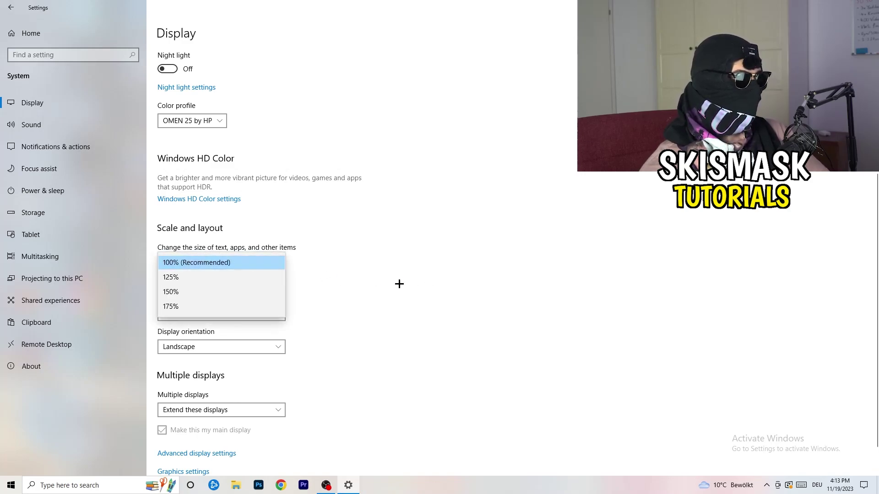
{"action": "left_click", "coordinate": [400, 283]}
{"action": "scroll", "coordinate": [375, 284], "scroll_direction": "down", "scroll_amount": 1}
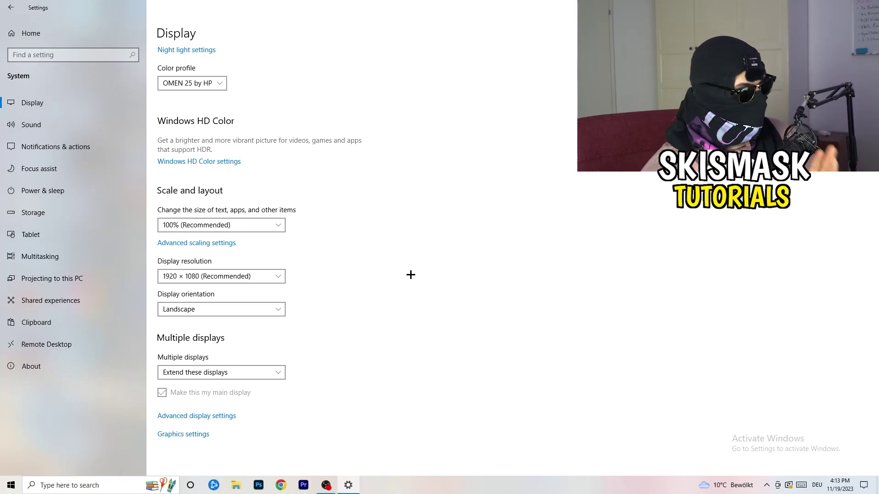
{"action": "left_click", "coordinate": [279, 280]}
{"action": "left_click", "coordinate": [348, 258]}
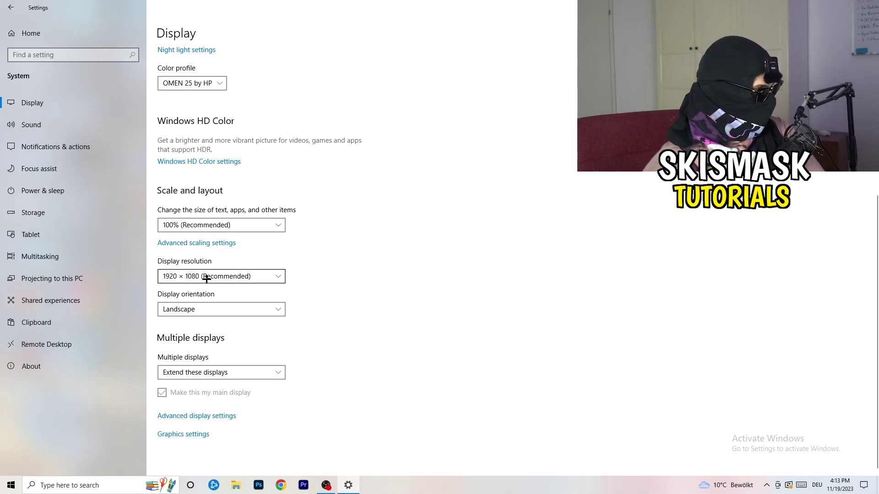
- Open Power & sleep and its additional power settings, keeping Balanced and hiding the extra plans
{"action": "left_click", "coordinate": [51, 190]}
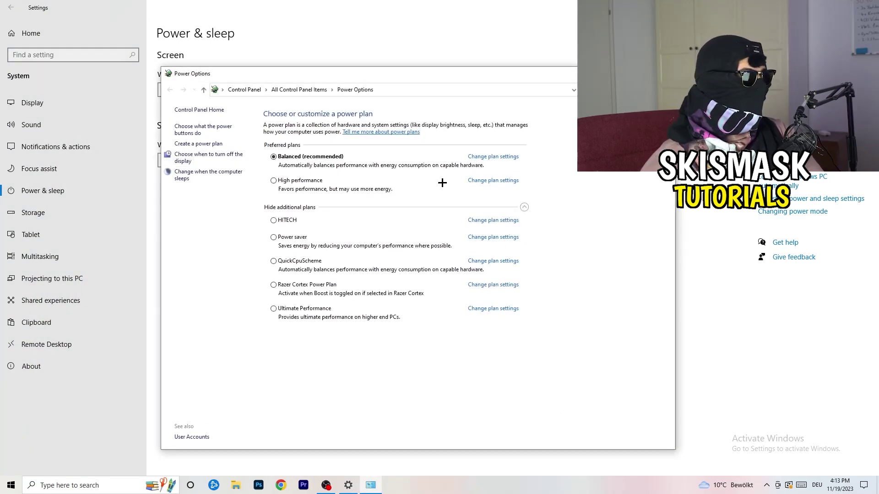
{"action": "left_click", "coordinate": [525, 207]}
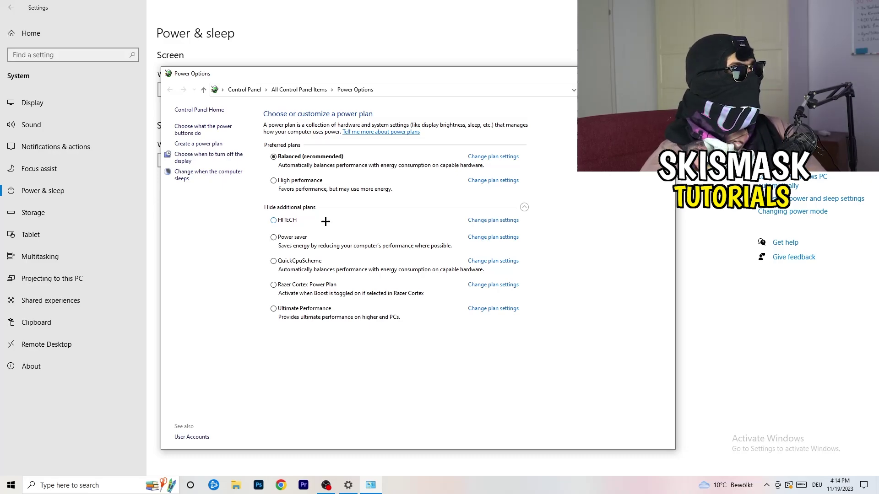
- Close Power Options and open Configure Storage Sense, keeping it running every week
{"action": "left_click", "coordinate": [665, 73]}
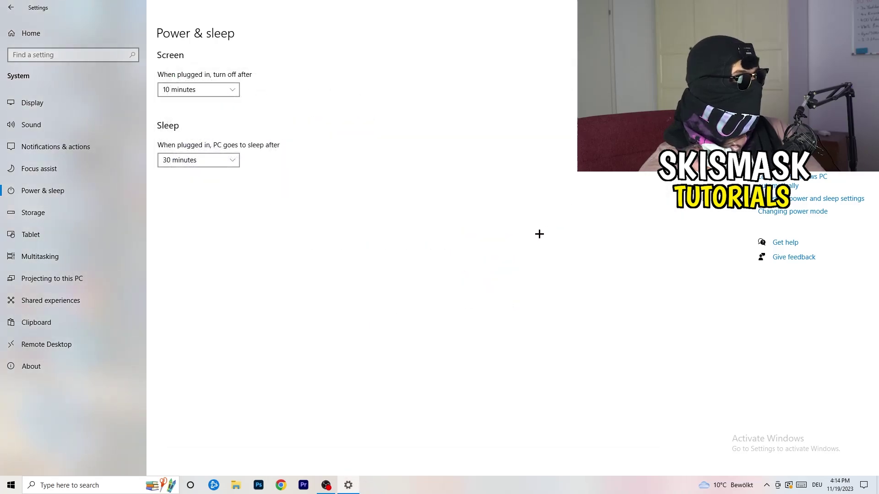
{"action": "left_click", "coordinate": [89, 218]}
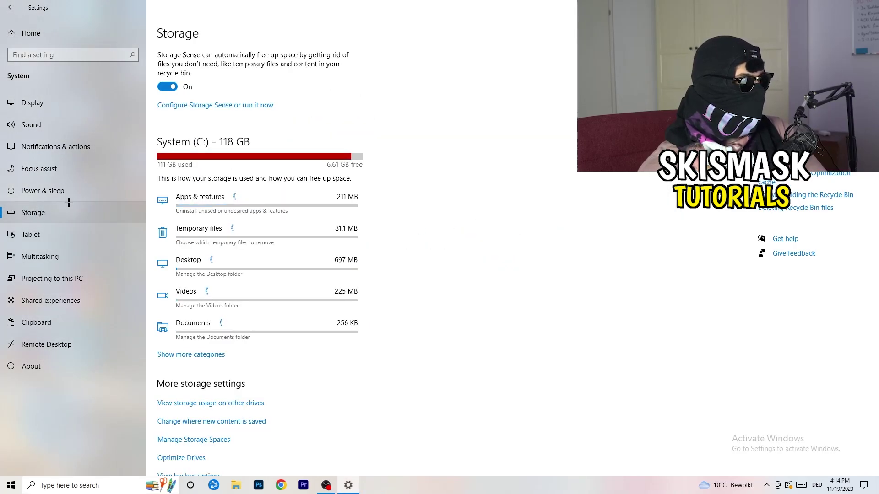
{"action": "left_click", "coordinate": [208, 106]}
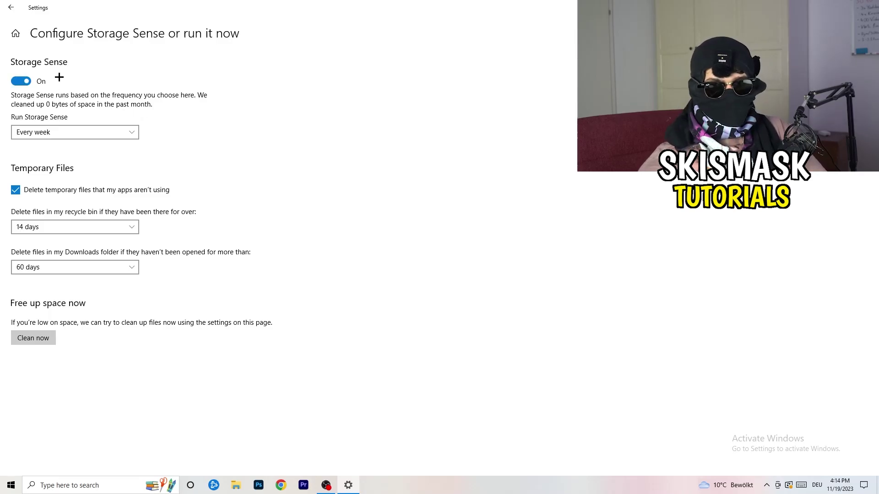
{"action": "left_click", "coordinate": [69, 130]}
{"action": "left_click", "coordinate": [210, 134]}
{"action": "left_click", "coordinate": [63, 131]}
{"action": "left_click", "coordinate": [300, 128]}
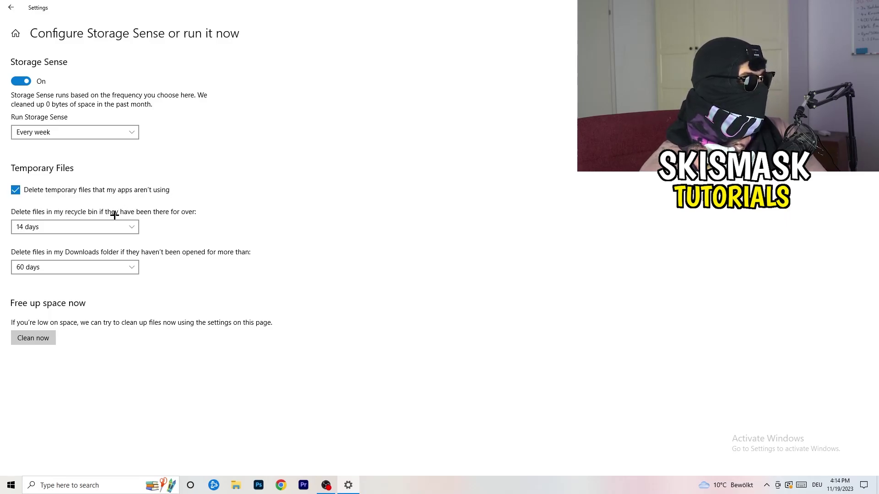
- Keep recycle-bin cleanup at 14 days and Downloads at 60 days, then return to Settings home
{"action": "left_click", "coordinate": [129, 227]}
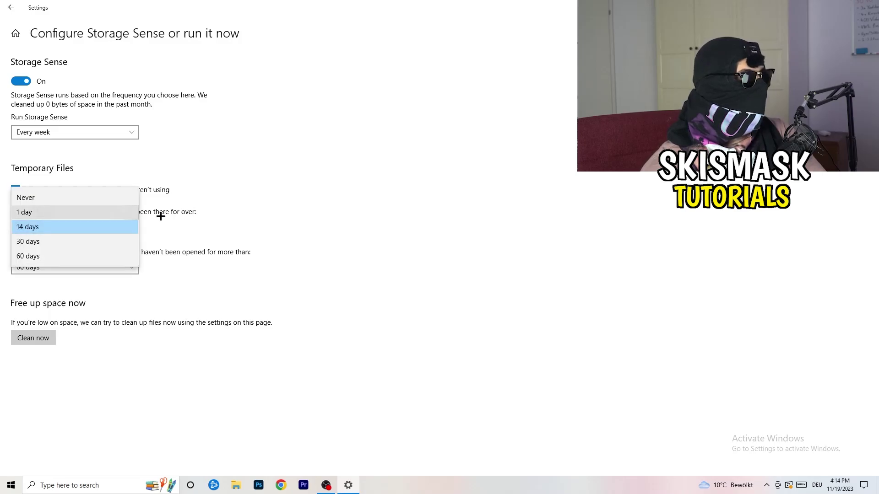
{"action": "left_click", "coordinate": [433, 184]}
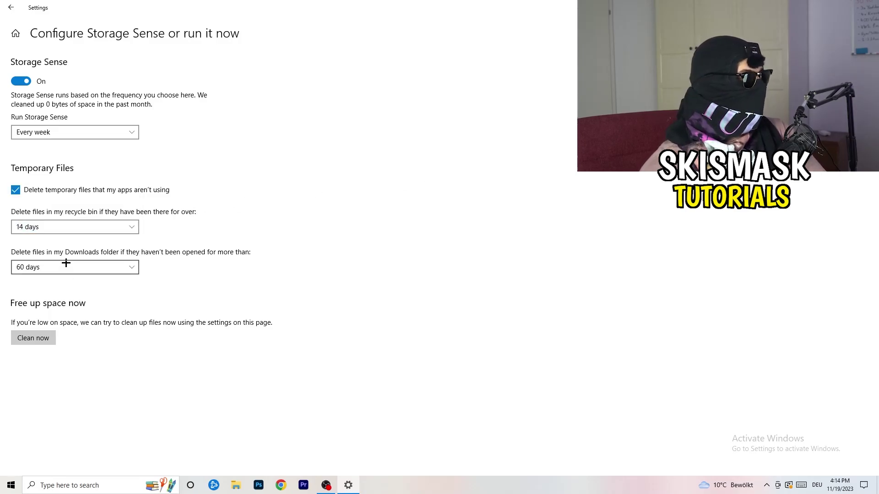
{"action": "left_click", "coordinate": [118, 267]}
{"action": "left_click", "coordinate": [418, 206]}
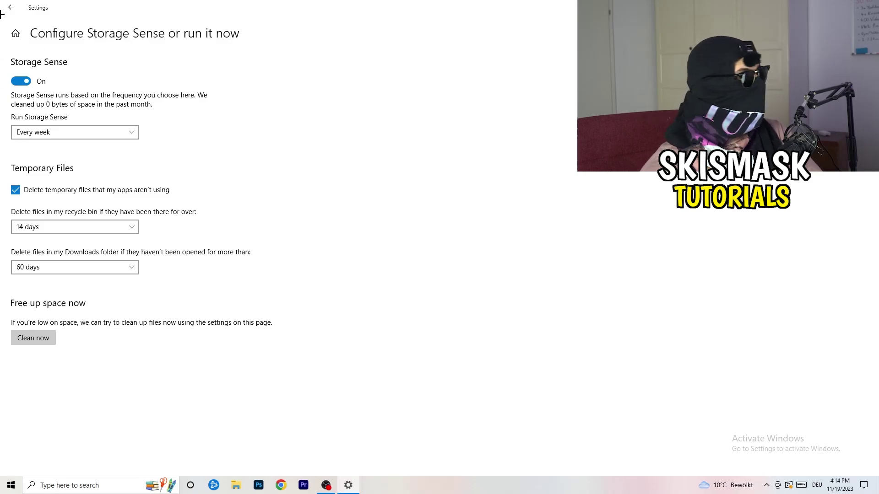
{"action": "left_click", "coordinate": [6, 4]}
{"action": "left_click", "coordinate": [6, 4]}
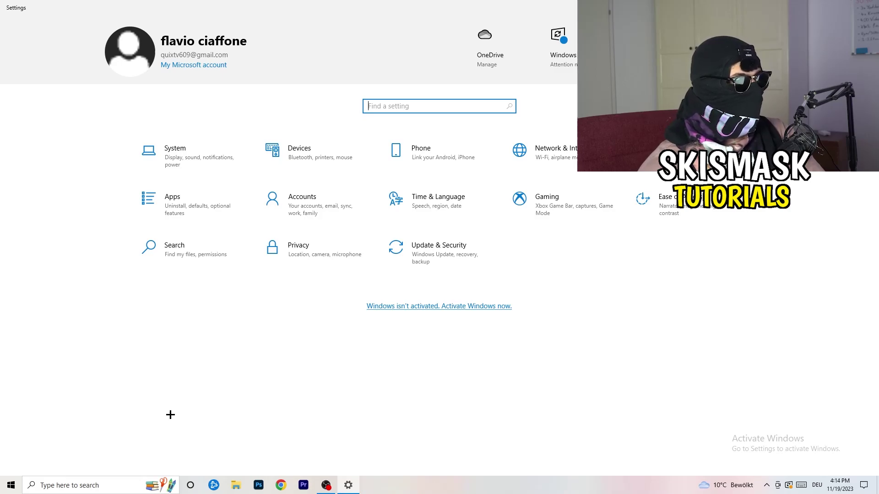
- Go to Gaming settings, check Captures, confirm Game Mode is on, and close Settings
{"action": "left_click", "coordinate": [583, 206]}
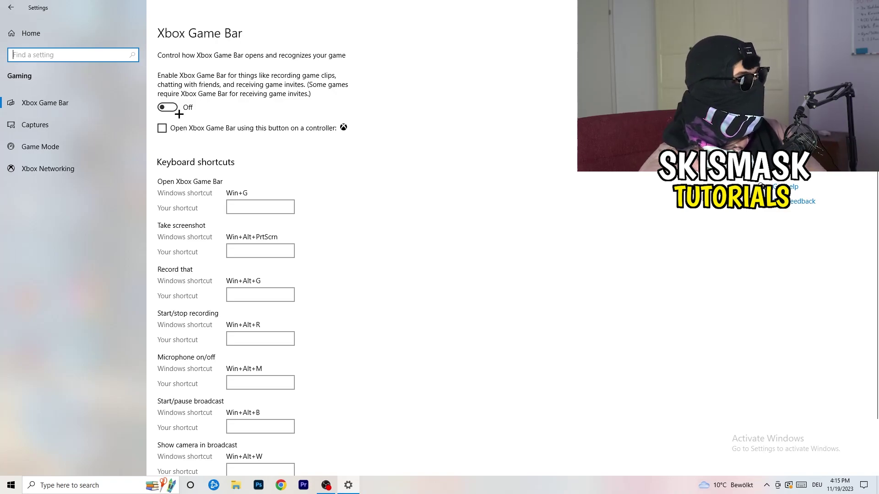
{"action": "left_click", "coordinate": [35, 125]}
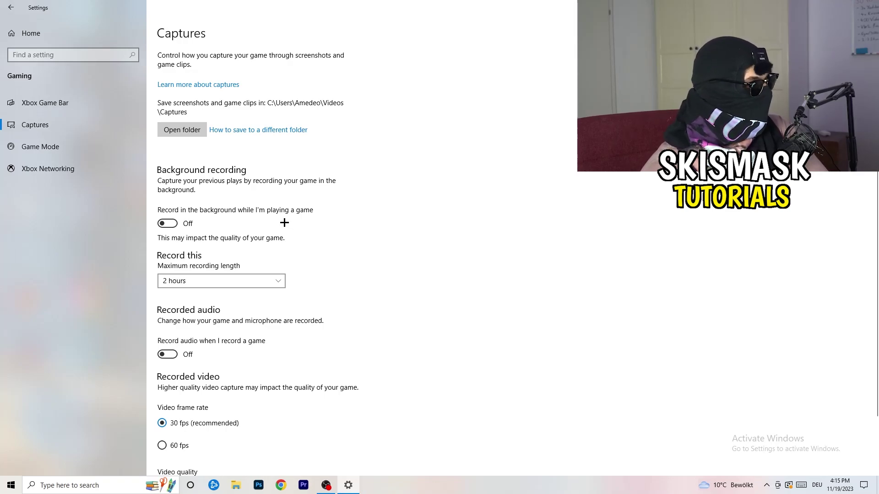
{"action": "scroll", "coordinate": [284, 223], "scroll_direction": "down", "scroll_amount": 2}
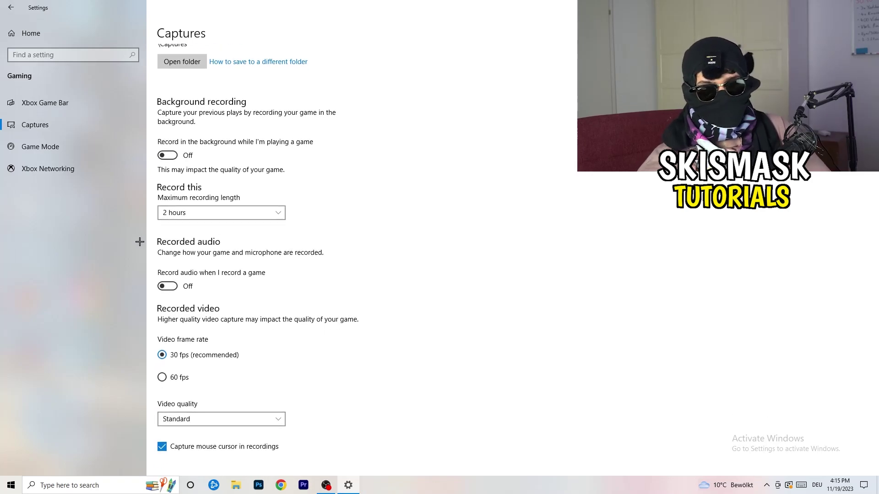
{"action": "left_click", "coordinate": [79, 152]}
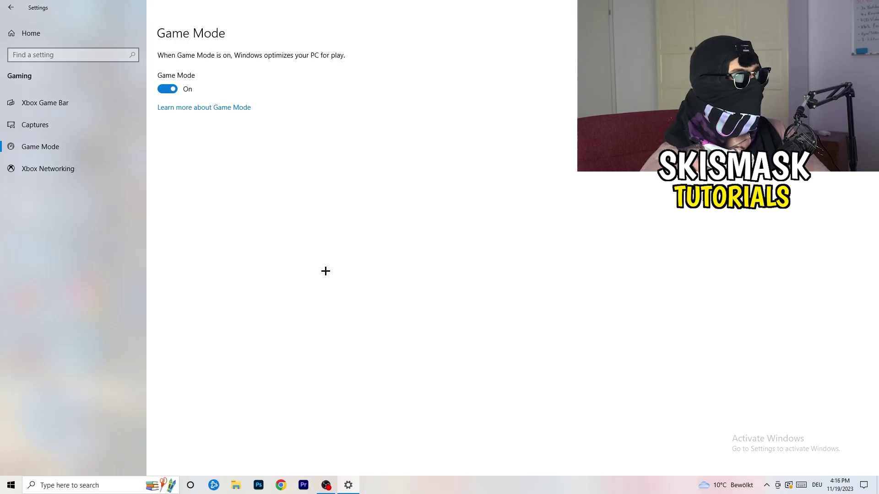
{"action": "key", "text": "alt+F4"}
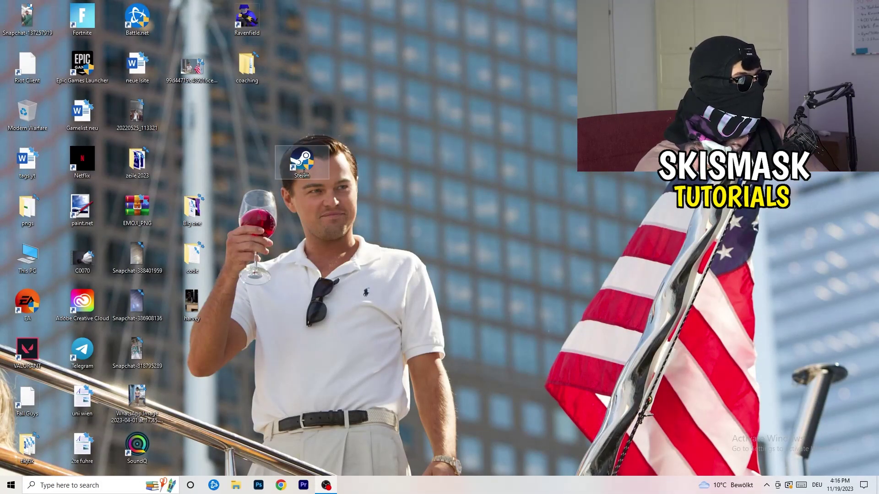
- Set the Steam shortcut to Windows 8 compatibility mode and run as administrator
{"action": "left_click_drag", "start_coordinate": [305, 171], "coordinate": [417, 161]}
{"action": "right_click", "coordinate": [418, 160]}
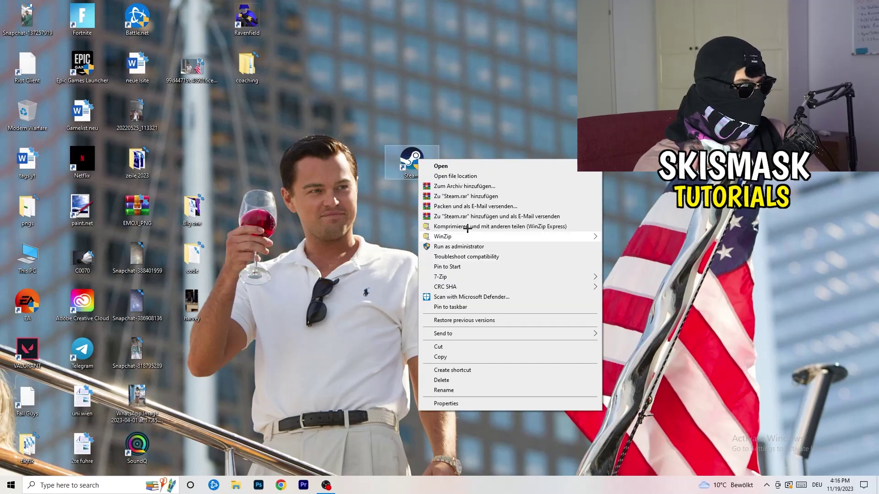
{"action": "left_click", "coordinate": [471, 407]}
{"action": "left_click_drag", "start_coordinate": [477, 171], "coordinate": [307, 80]}
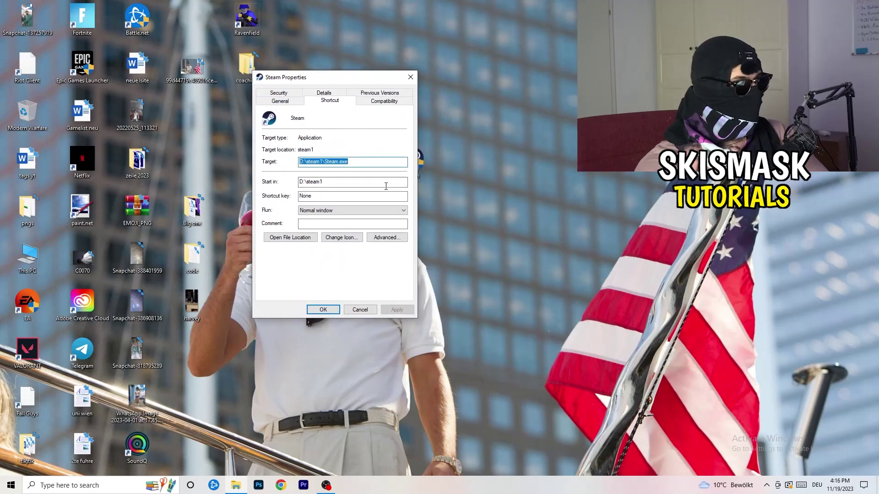
{"action": "left_click", "coordinate": [366, 100]}
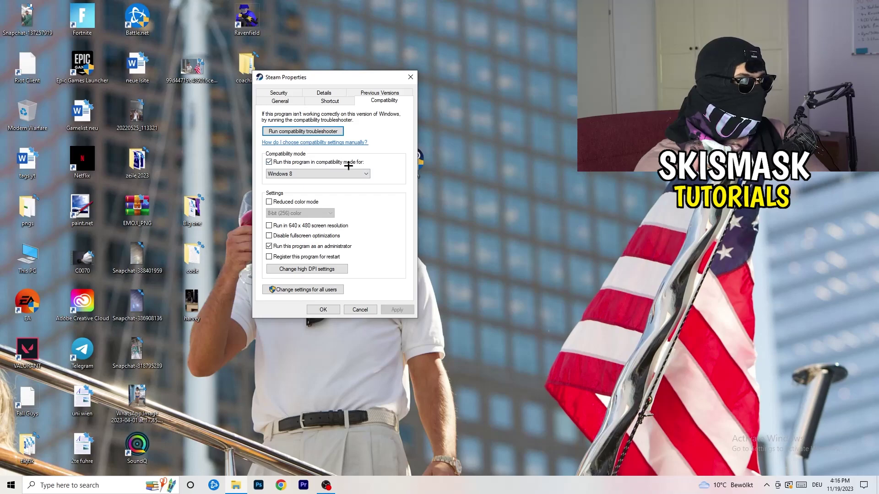
{"action": "left_click", "coordinate": [364, 173]}
{"action": "left_click", "coordinate": [405, 169]}
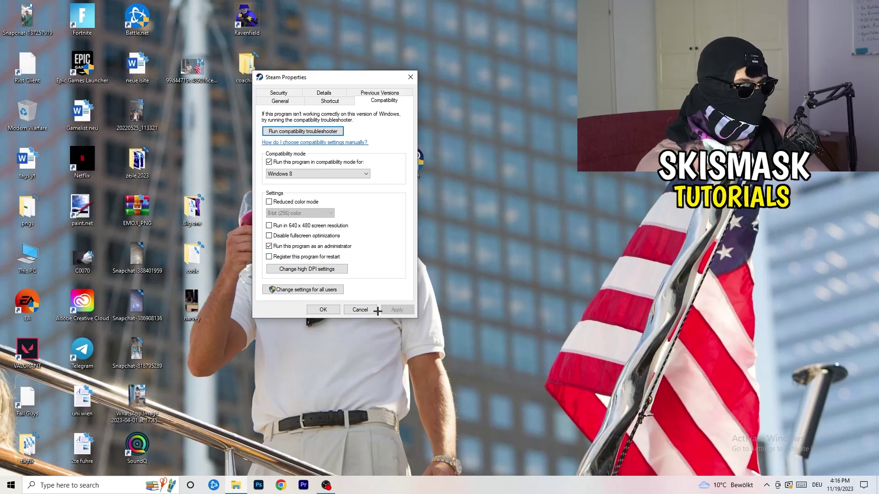
{"action": "left_click", "coordinate": [320, 308]}
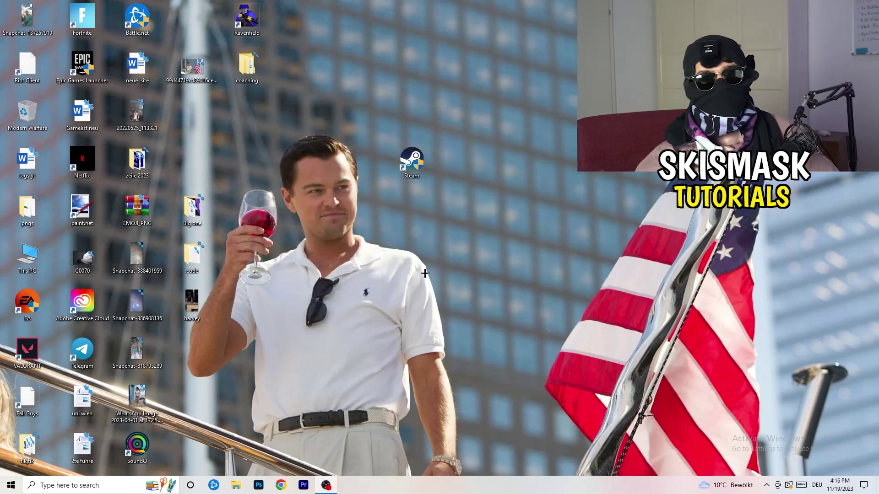
- Reposition the Steam shortcut and reopen its Compatibility settings to verify them, then close the dialog
{"action": "left_click_drag", "start_coordinate": [412, 163], "coordinate": [467, 163]}
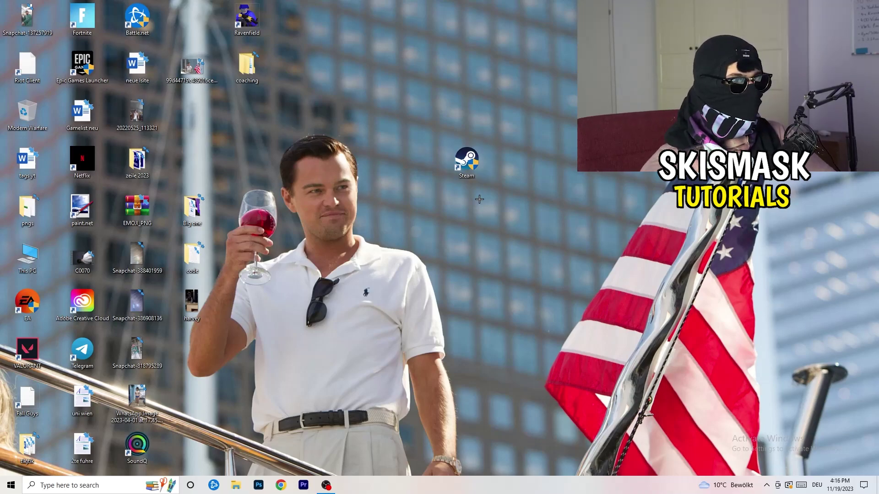
{"action": "left_click_drag", "start_coordinate": [466, 160], "coordinate": [410, 162]}
{"action": "right_click", "coordinate": [409, 161]}
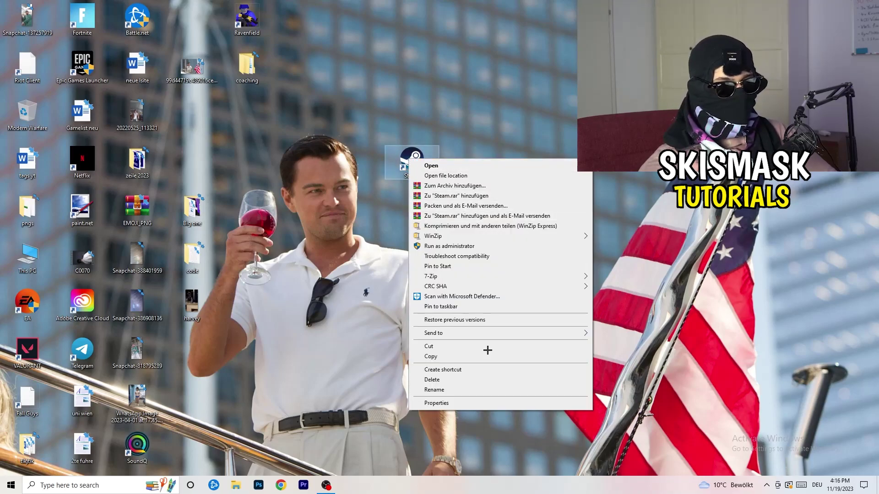
{"action": "left_click", "coordinate": [470, 403]}
{"action": "left_click", "coordinate": [541, 188]}
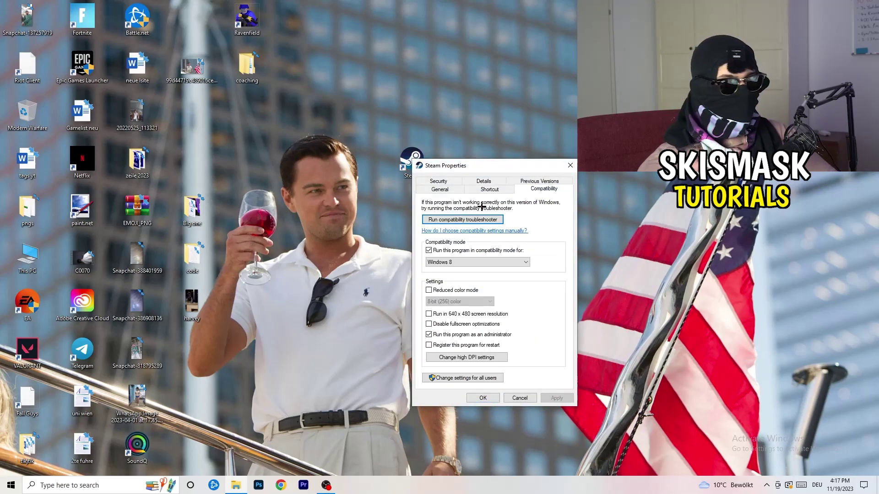
{"action": "left_click", "coordinate": [570, 166]}
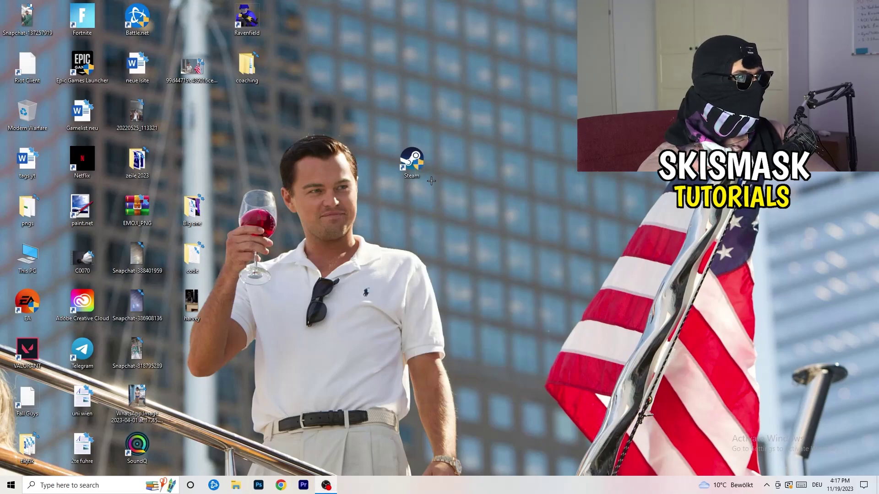
- Place the Steam shortcut among the other desktop icons and keep the taskbar at the bottom edge
{"action": "left_click_drag", "start_coordinate": [412, 160], "coordinate": [193, 115]}
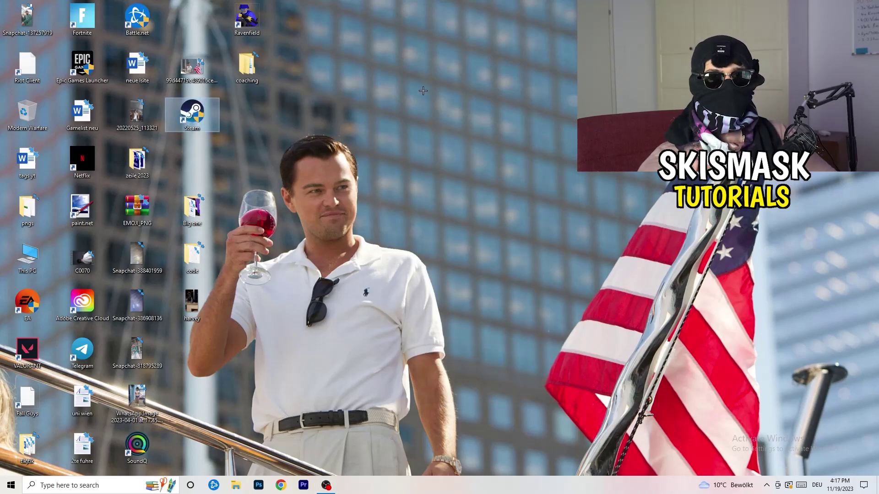
{"action": "left_click_drag", "start_coordinate": [424, 486], "coordinate": [367, 11]}
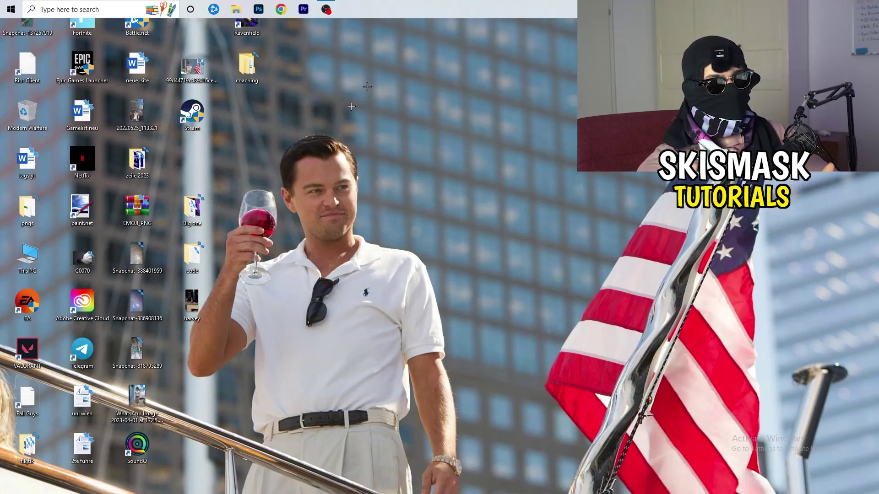
{"action": "left_click_drag", "start_coordinate": [351, 107], "coordinate": [414, 490]}
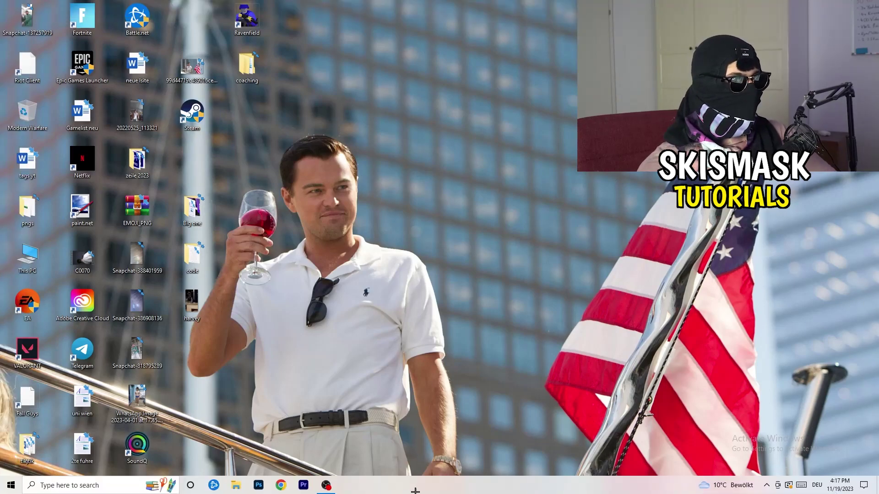
- Open Task Manager maximized on the Details tab and view a Creative Cloud process's Above normal priority
{"action": "right_click", "coordinate": [415, 490]}
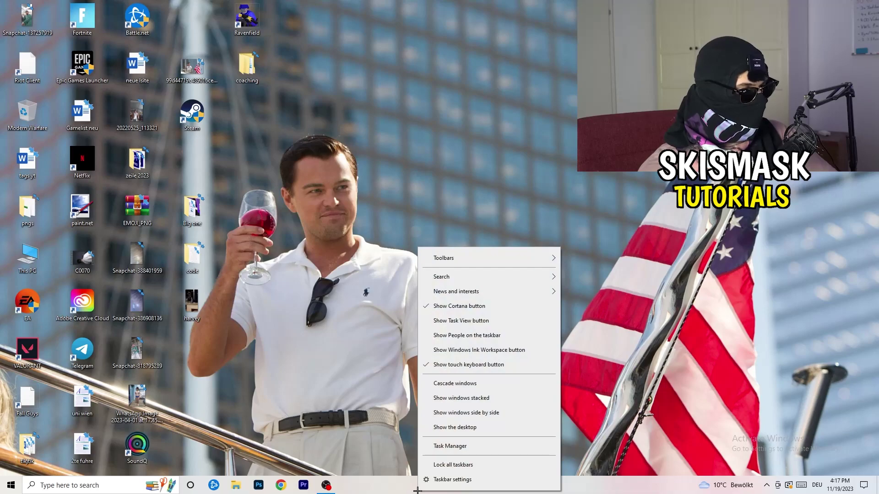
{"action": "left_click", "coordinate": [464, 451]}
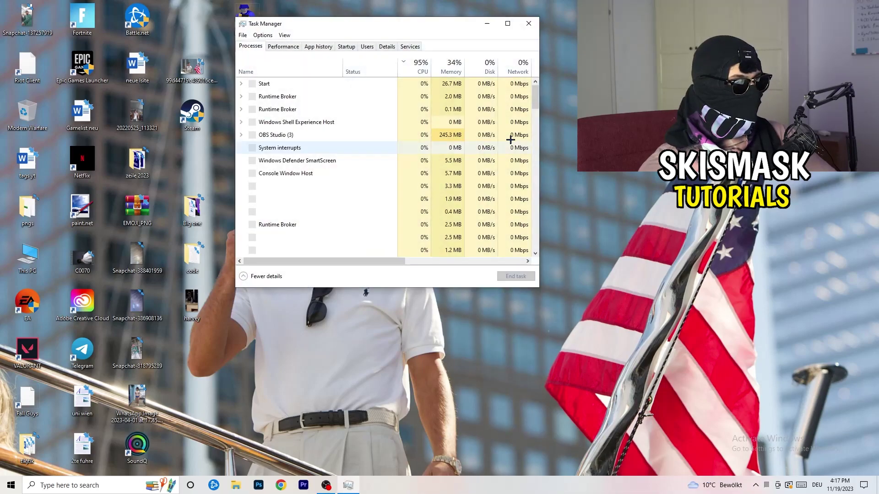
{"action": "left_click", "coordinate": [507, 24]}
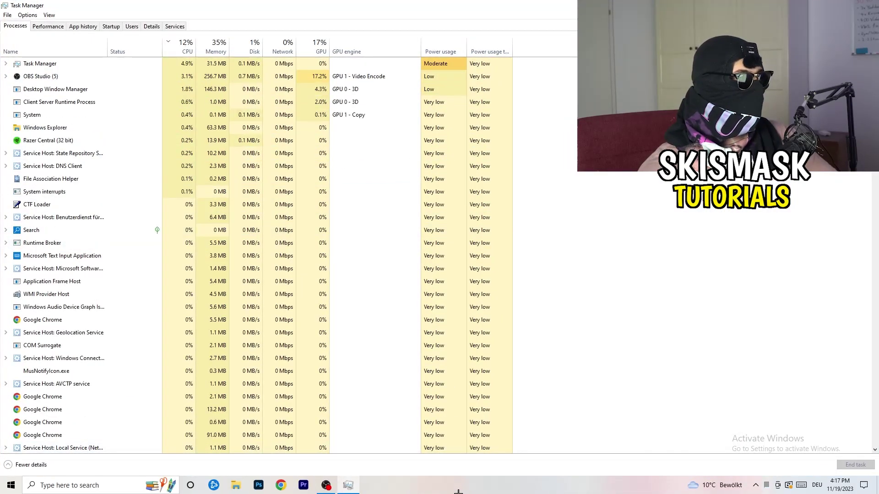
{"action": "left_click", "coordinate": [152, 26]}
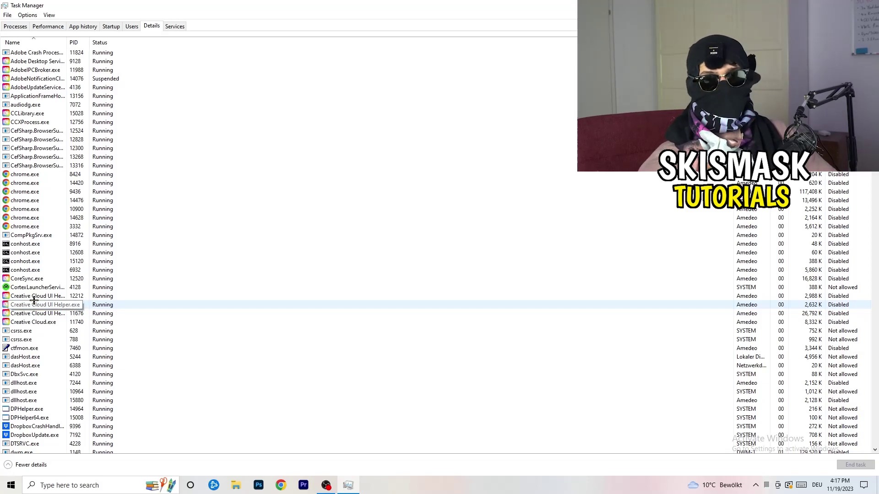
{"action": "right_click", "coordinate": [35, 296]}
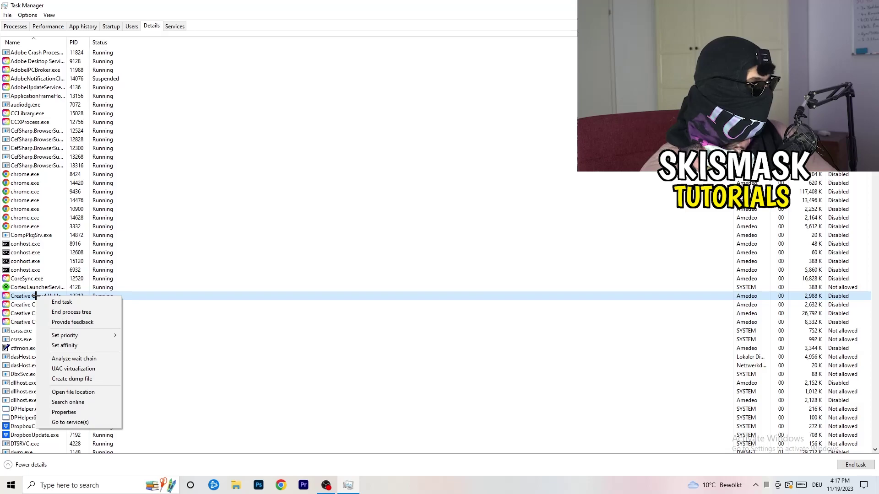
{"action": "mouse_move", "coordinate": [84, 335]}
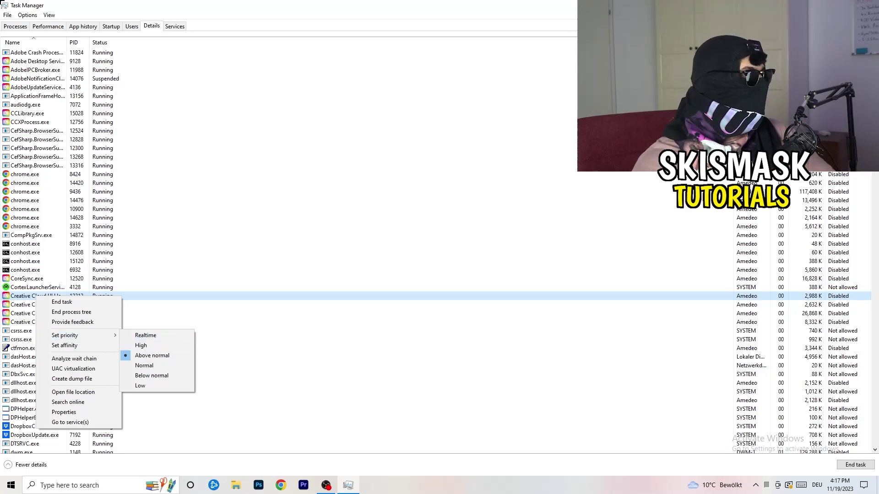
- Show the Startup tab and bring up the Disable option for the Windows Security notification entry
{"action": "left_click", "coordinate": [111, 25]}
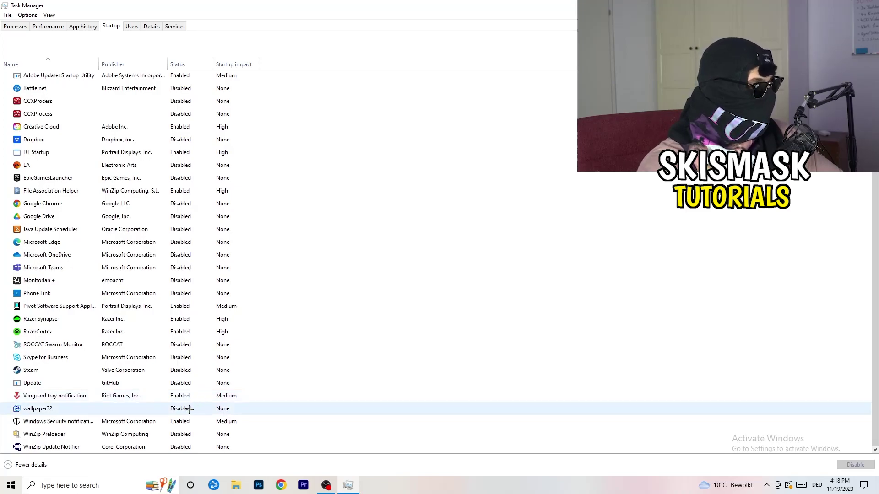
{"action": "right_click", "coordinate": [187, 423]}
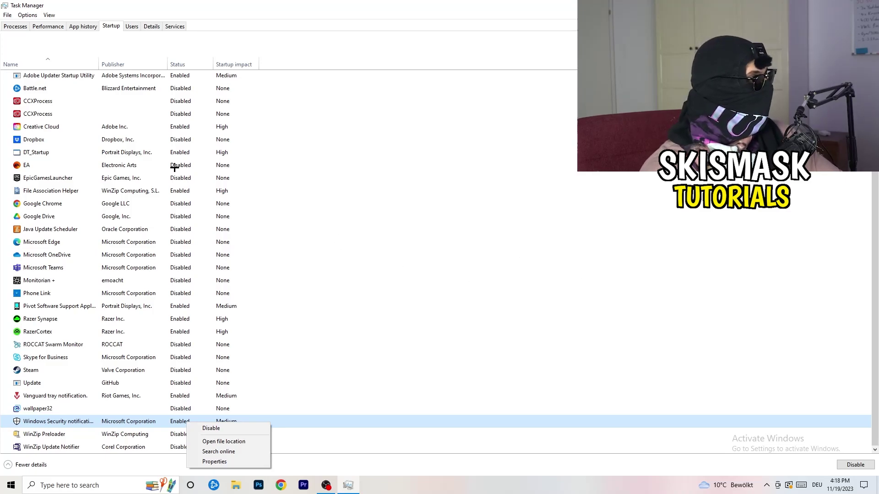
- Sort processes by GPU usage so OBS Studio (about 30%) tops the list, leaving it running
{"action": "left_click", "coordinate": [15, 26]}
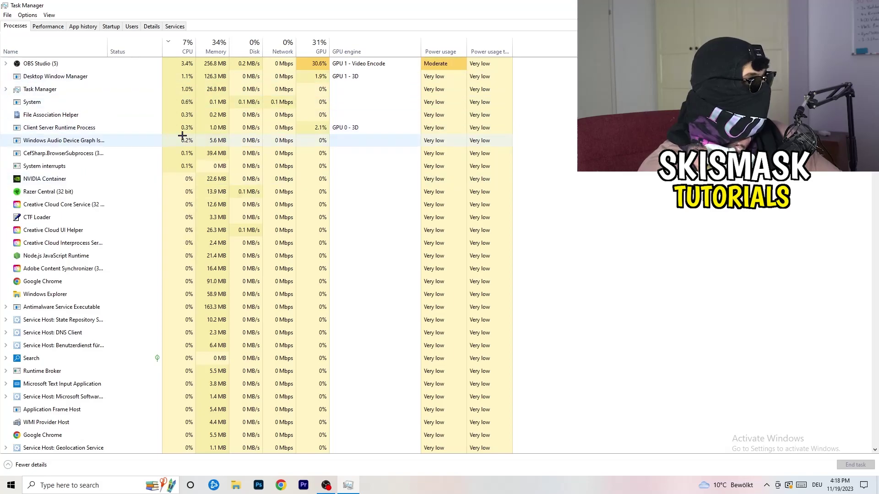
{"action": "scroll", "coordinate": [180, 135], "scroll_direction": "down", "scroll_amount": 6}
{"action": "scroll", "coordinate": [186, 134], "scroll_direction": "up", "scroll_amount": 6}
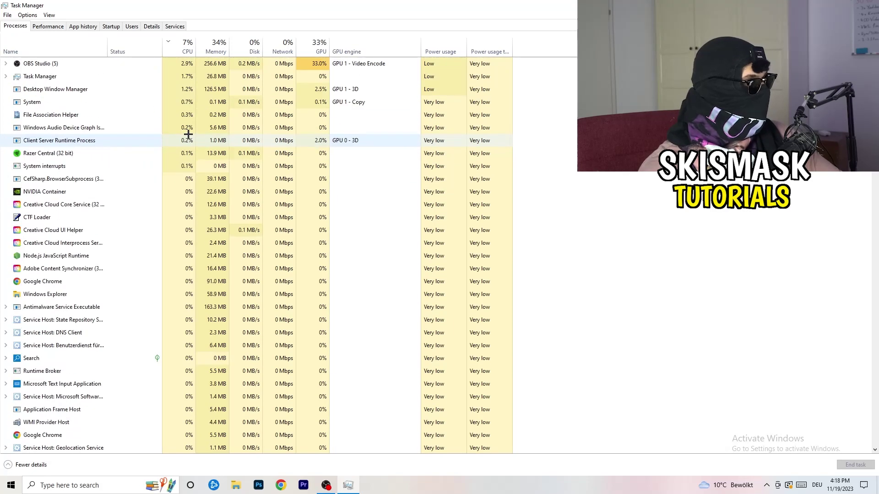
{"action": "left_click", "coordinate": [316, 50]}
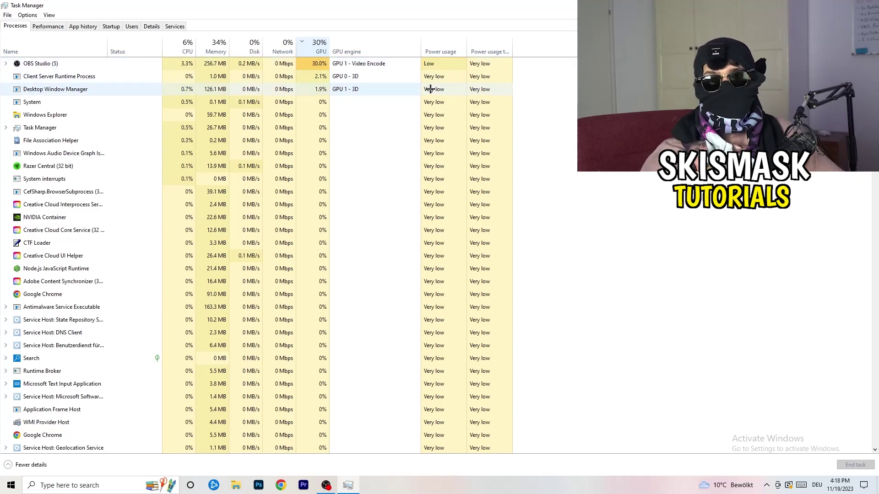
{"action": "right_click", "coordinate": [301, 66]}
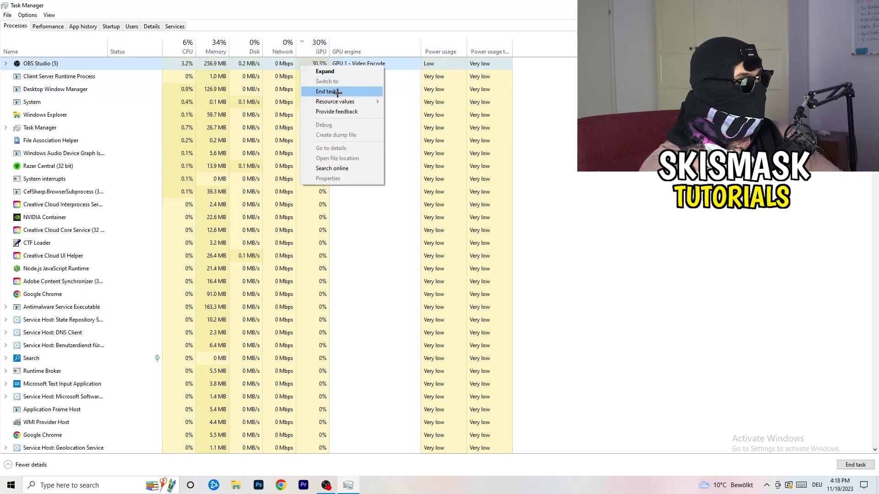
{"action": "key", "text": "Escape"}
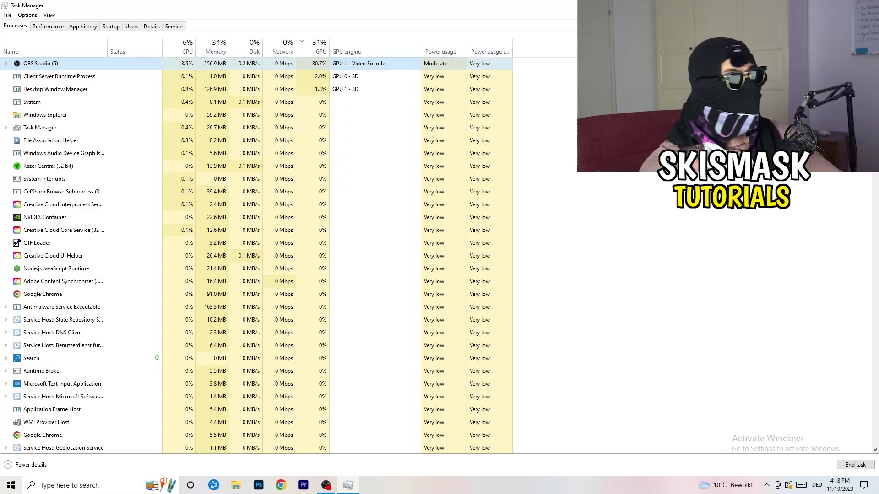
- Close Task Manager with Alt+F4, leaving OBS Studio running
{"action": "key", "text": "alt+F4"}
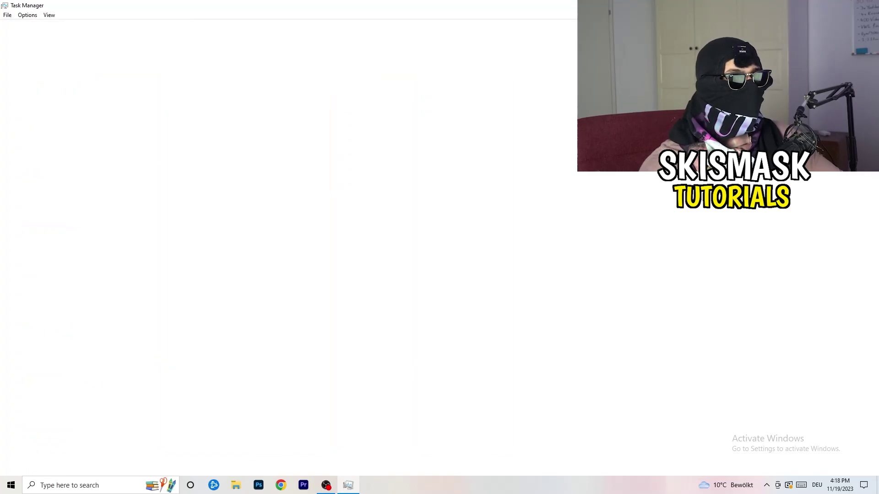